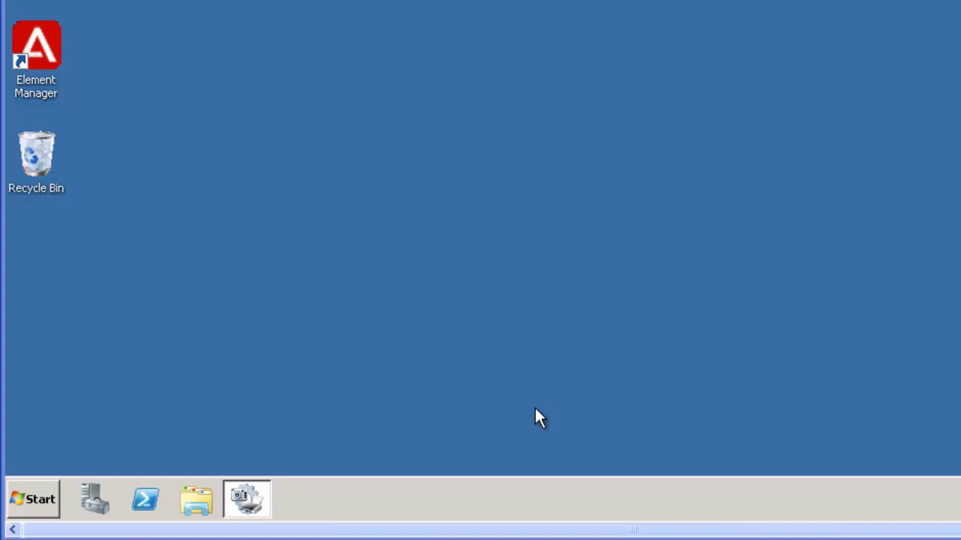
Step: Open the Archive Restore utility from the Avaya Contact Center Multimedia Server programs
{"action": "left_click", "coordinate": [36, 504]}
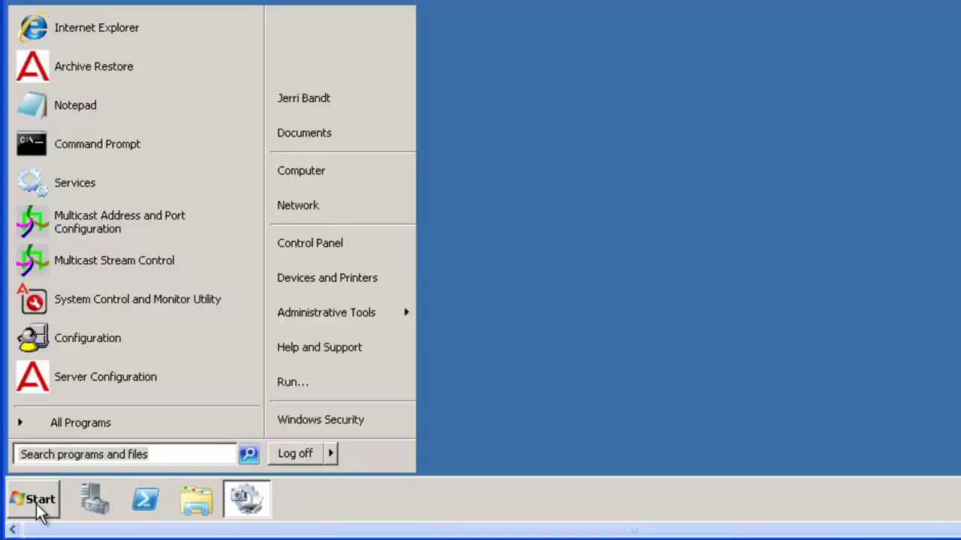
{"action": "left_click", "coordinate": [35, 411]}
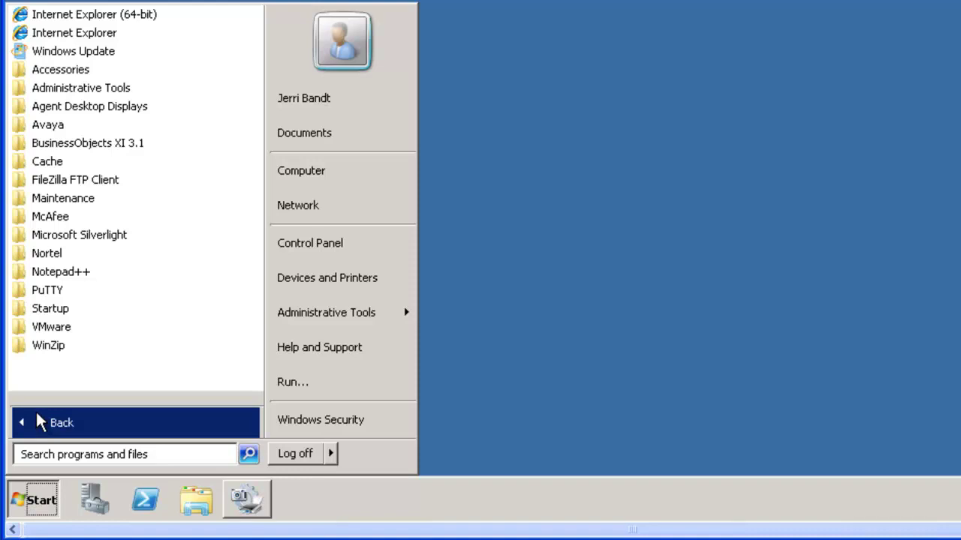
{"action": "left_click", "coordinate": [16, 128]}
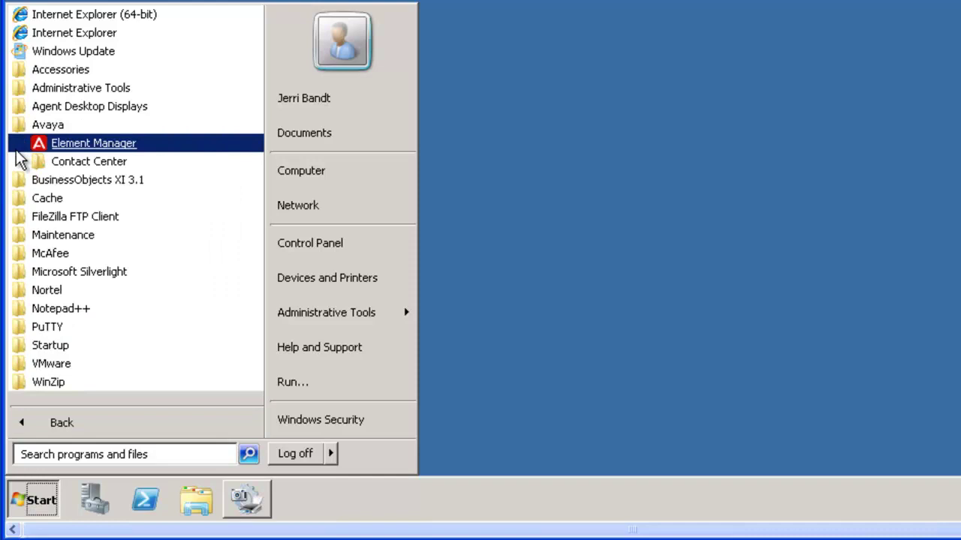
{"action": "left_click", "coordinate": [38, 164]}
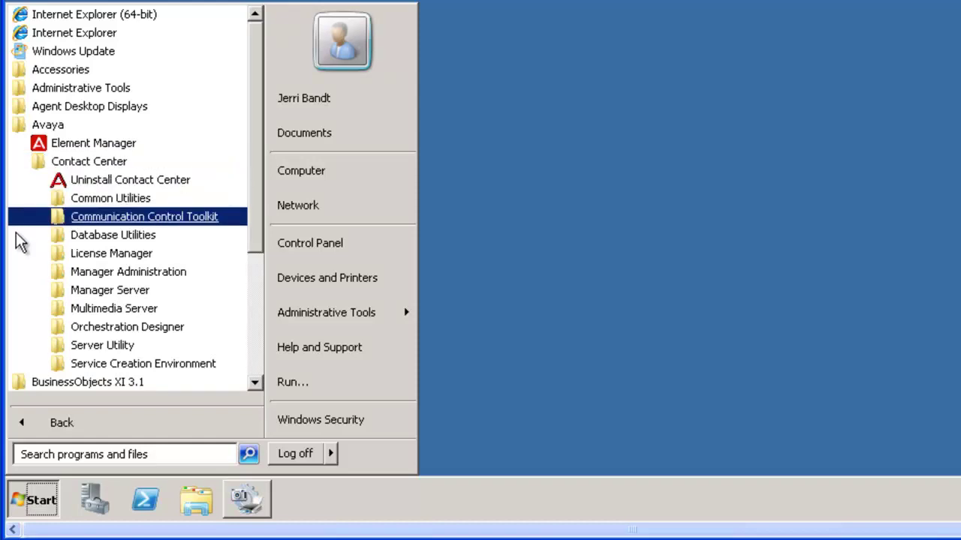
{"action": "left_click", "coordinate": [20, 312]}
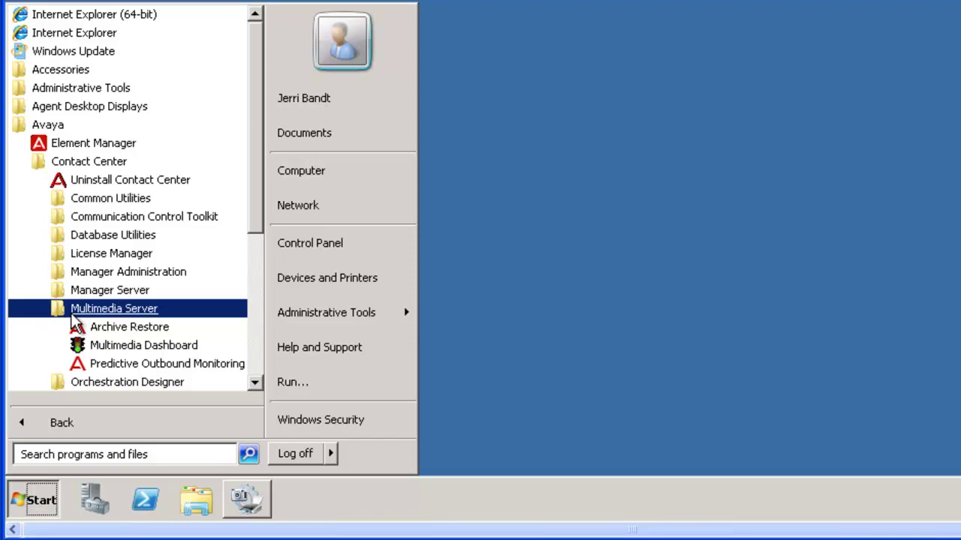
{"action": "left_click", "coordinate": [120, 327]}
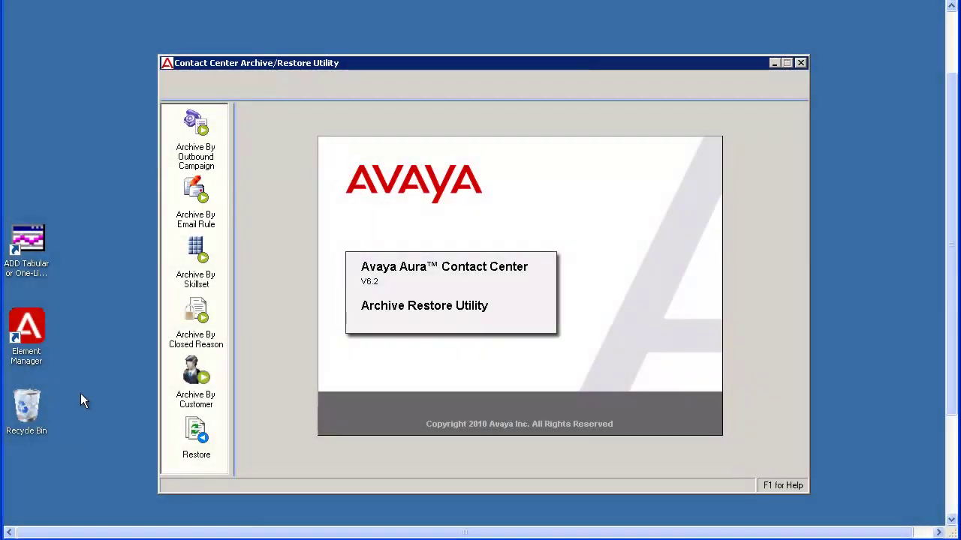
Step: Start an archive by email rule and add the Default Rule of both AACC7CORES and Routing from VIP to the rules to archive
{"action": "left_click", "coordinate": [201, 192]}
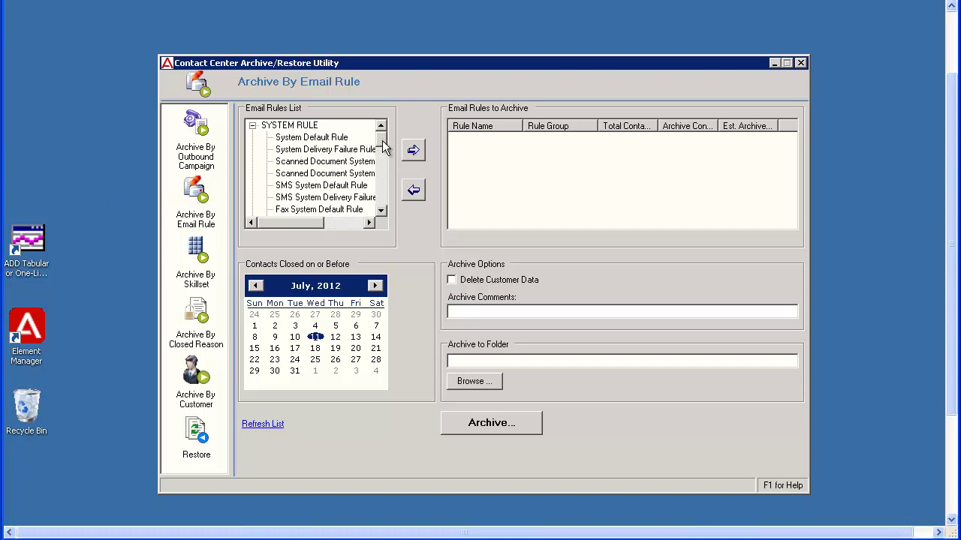
{"action": "left_click_drag", "start_coordinate": [383, 144], "coordinate": [382, 159]}
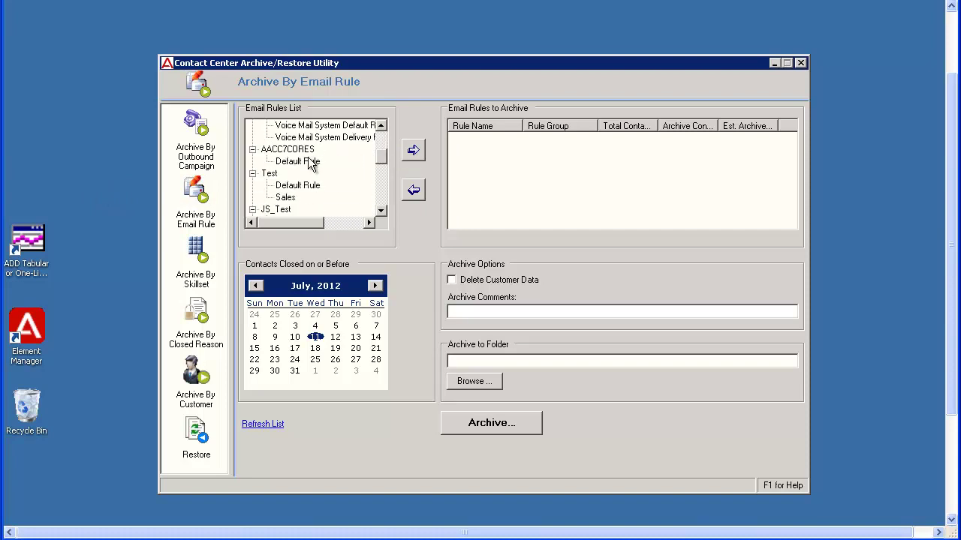
{"action": "left_click", "coordinate": [312, 162]}
{"action": "left_click", "coordinate": [413, 152]}
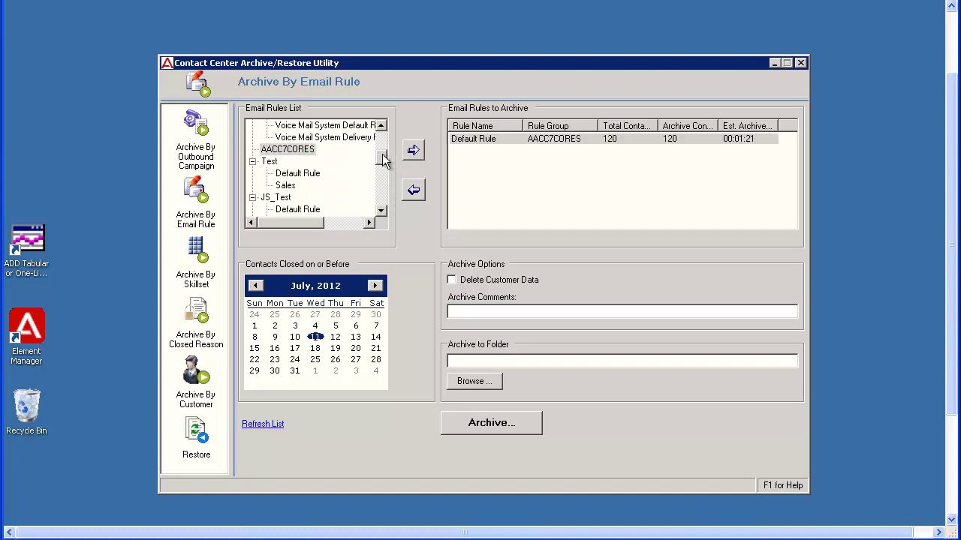
{"action": "mouse_move", "coordinate": [384, 160]}
{"action": "left_mouse_down"}
{"action": "mouse_move", "coordinate": [383, 186]}
{"action": "mouse_move", "coordinate": [386, 178]}
{"action": "left_mouse_up"}
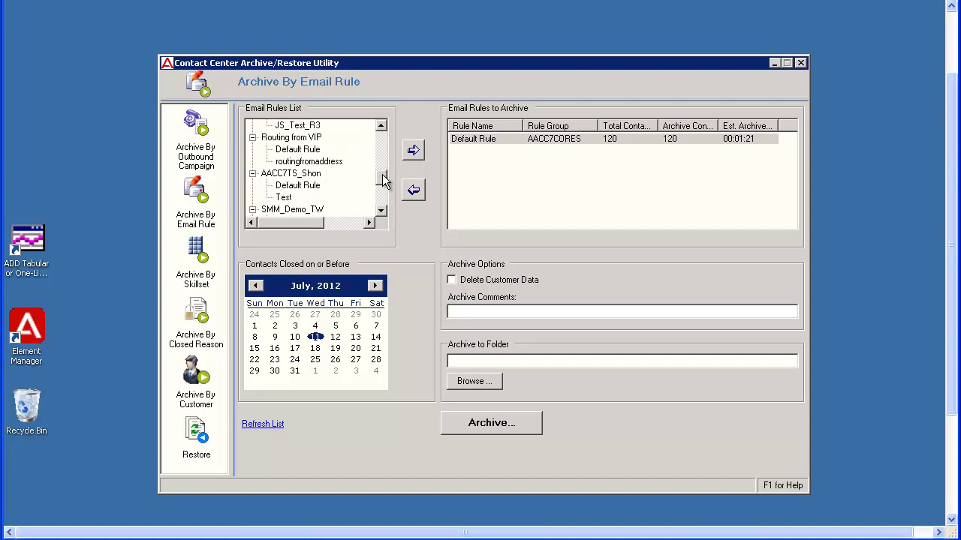
{"action": "left_click", "coordinate": [302, 152]}
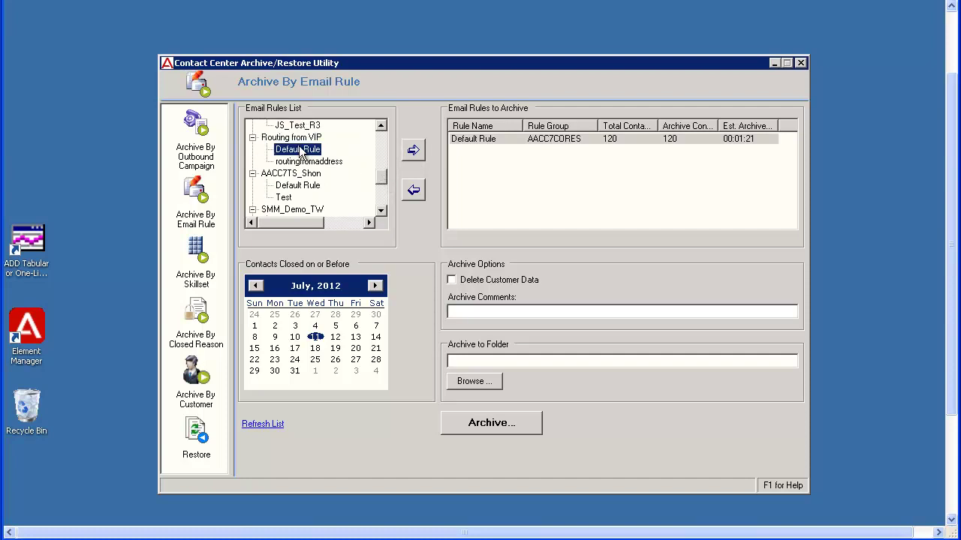
{"action": "left_click", "coordinate": [413, 151]}
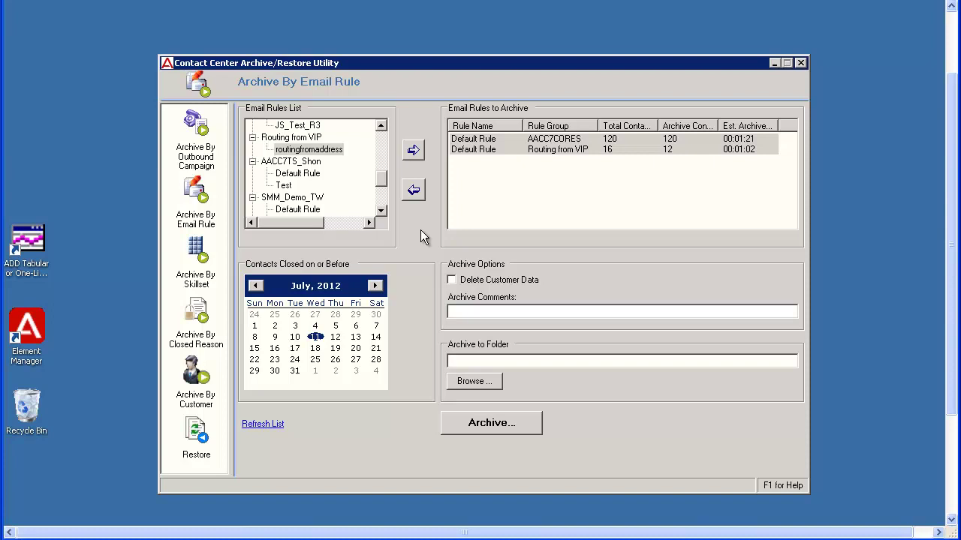
Step: Set the contacts' closed-on-or-before date to October 1, 2012 and enter the archive comment "Test1 Archive"
{"action": "left_click", "coordinate": [375, 286]}
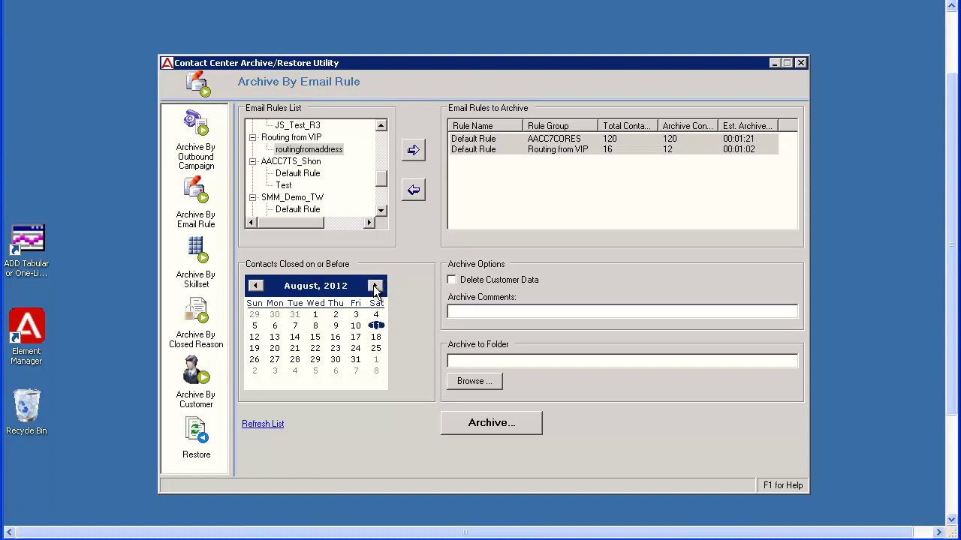
{"action": "left_click", "coordinate": [374, 287]}
{"action": "left_click", "coordinate": [374, 286]}
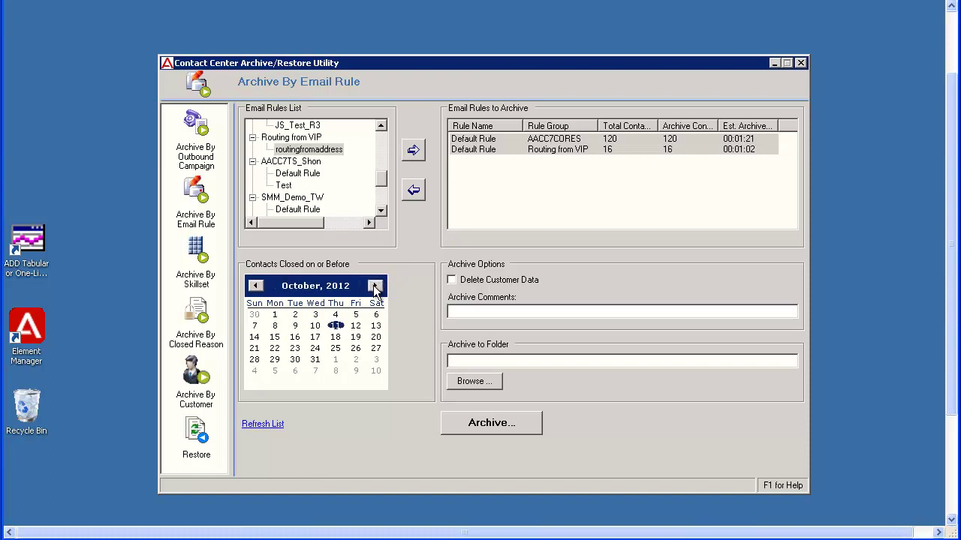
{"action": "left_click", "coordinate": [275, 315]}
{"action": "type", "text": "Test1 Archive"}
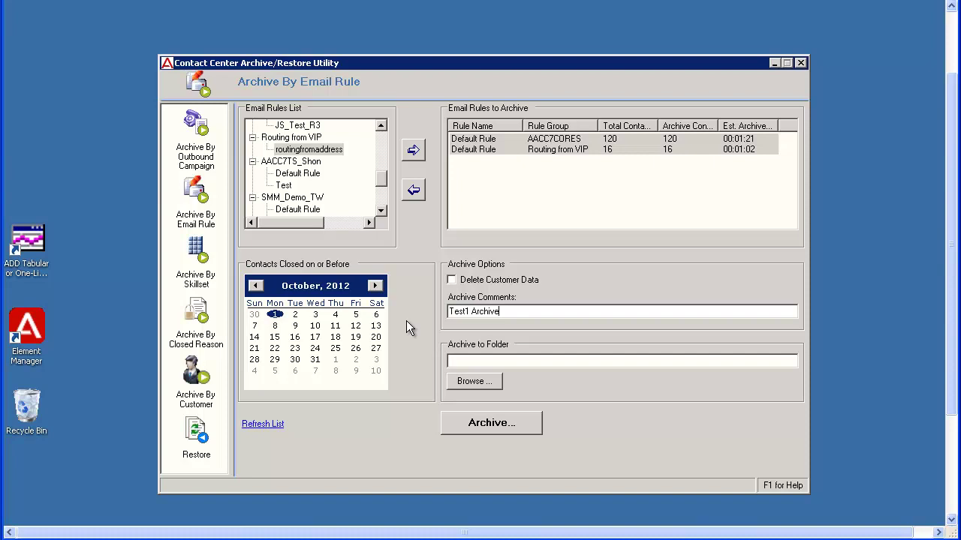
Step: Create a folder named "Test1 Archive" inside C:\temp and choose it as the archive destination
{"action": "left_click", "coordinate": [461, 384]}
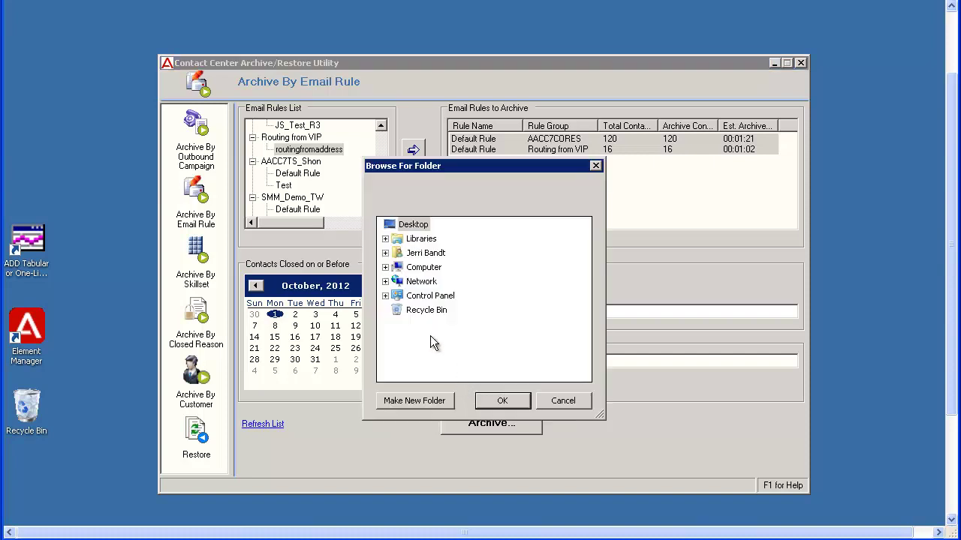
{"action": "left_click", "coordinate": [385, 268]}
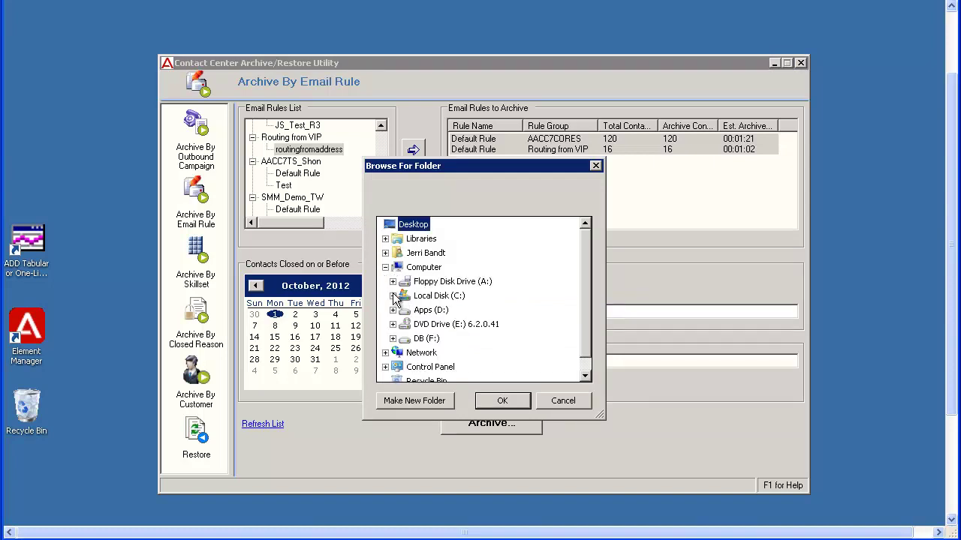
{"action": "left_click", "coordinate": [392, 295]}
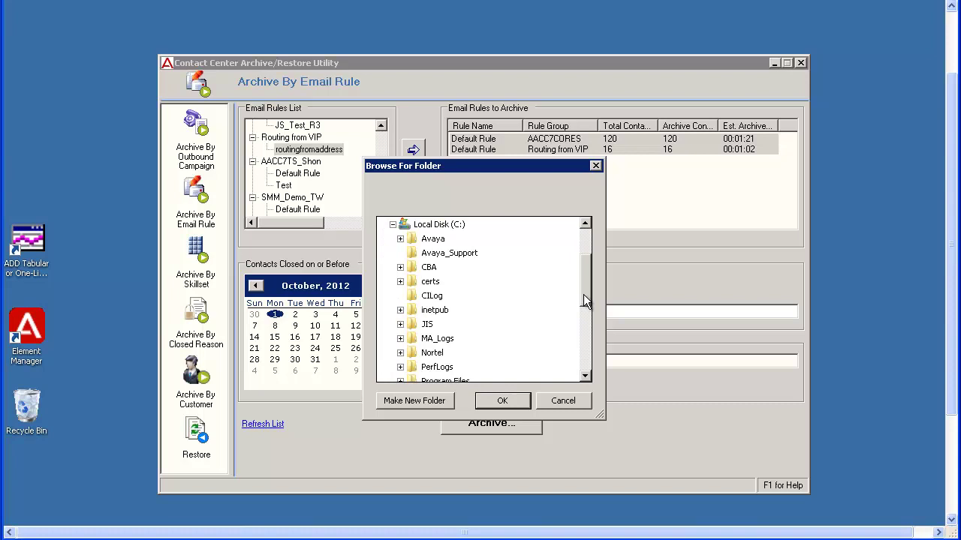
{"action": "left_click_drag", "start_coordinate": [583, 294], "coordinate": [583, 336]}
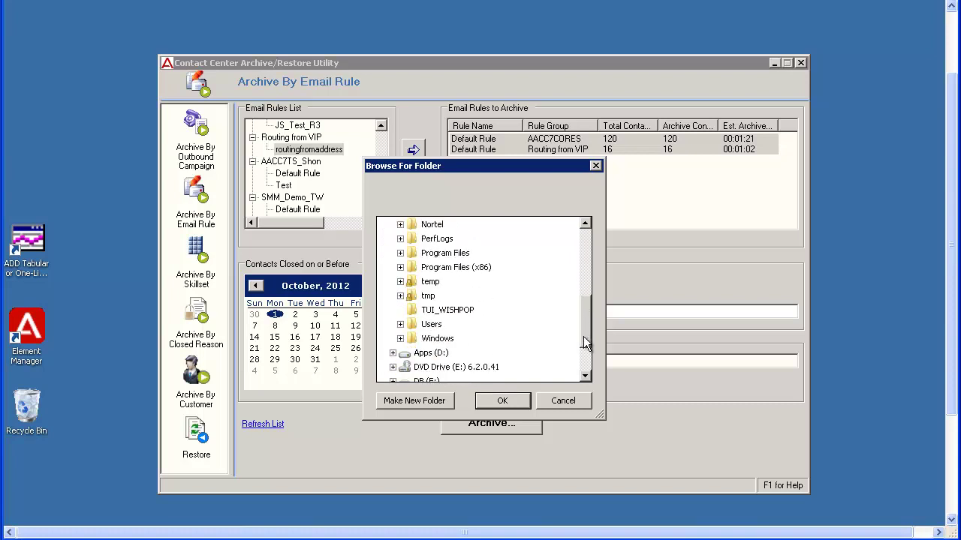
{"action": "left_click", "coordinate": [431, 283]}
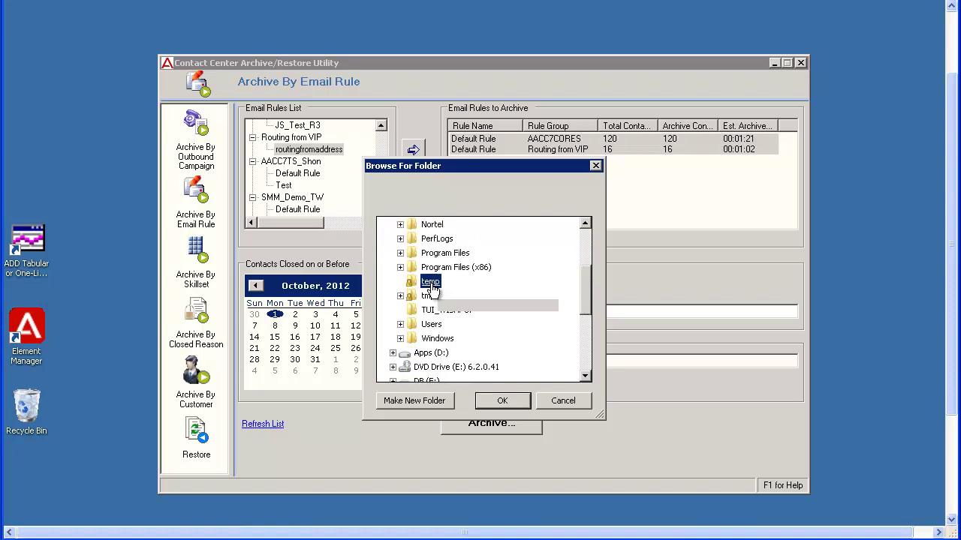
{"action": "left_click", "coordinate": [585, 376]}
{"action": "left_click", "coordinate": [585, 376]}
{"action": "left_click", "coordinate": [586, 376]}
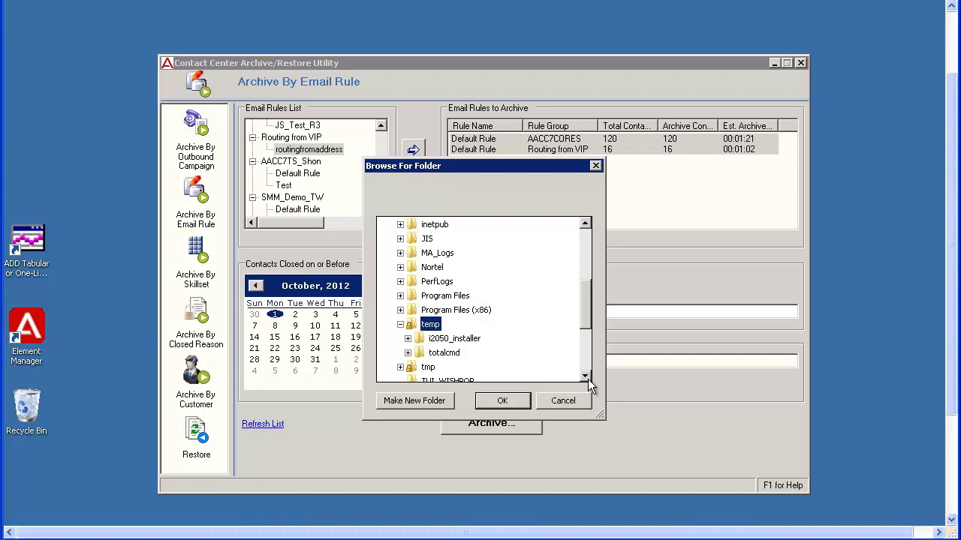
{"action": "left_click", "coordinate": [419, 400]}
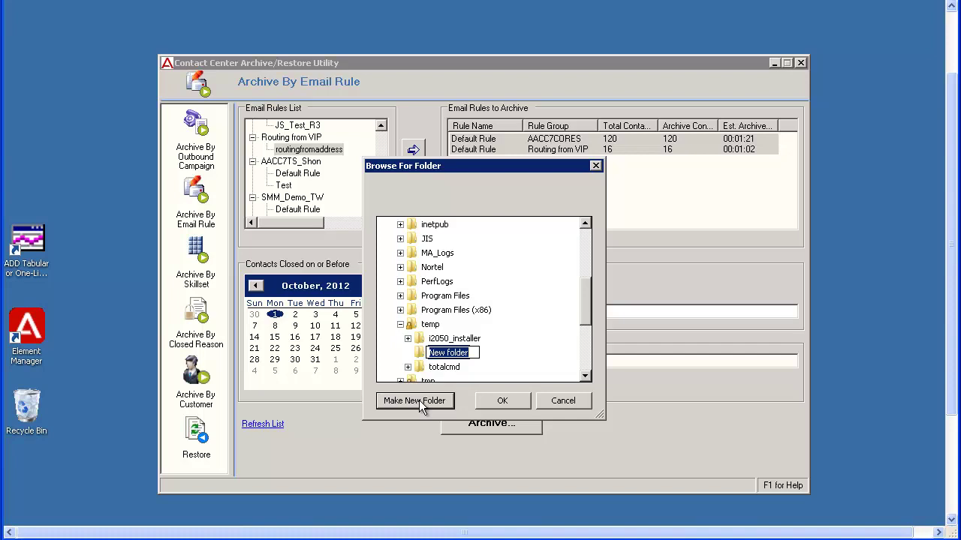
{"action": "type", "text": "Test1 Archive"}
{"action": "left_click", "coordinate": [420, 353]}
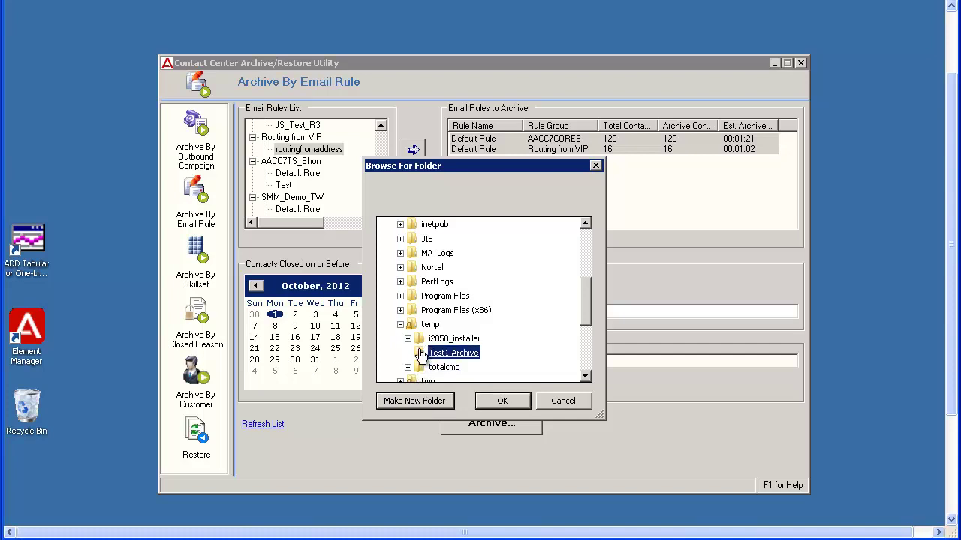
{"action": "left_click", "coordinate": [482, 396]}
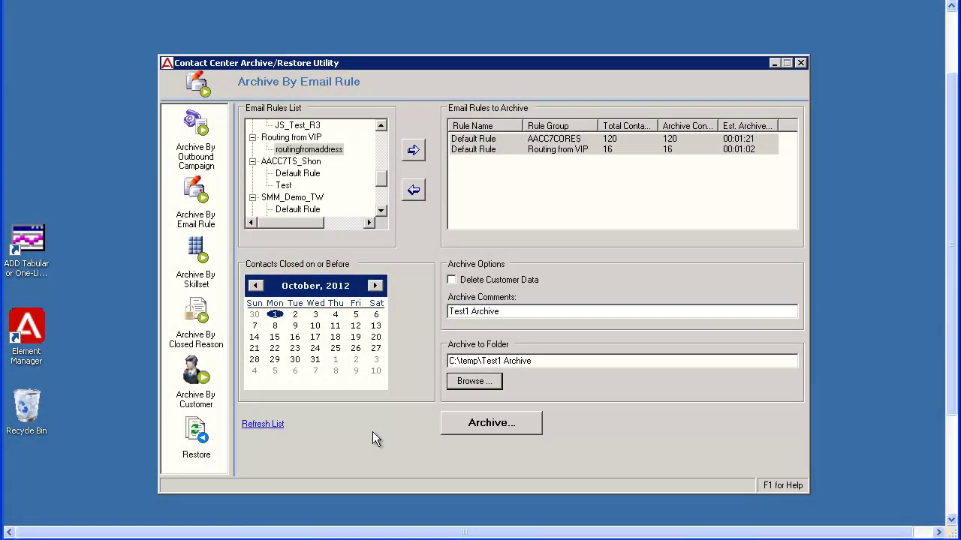
Step: Schedule the email rule archive to start on 1/8/2013 at 10:07
{"action": "left_click", "coordinate": [449, 424]}
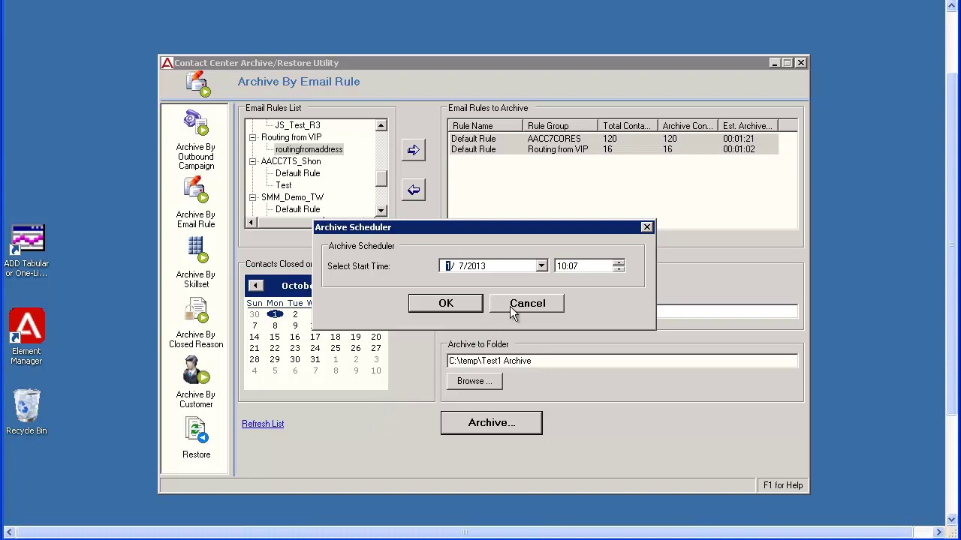
{"action": "left_click", "coordinate": [541, 265]}
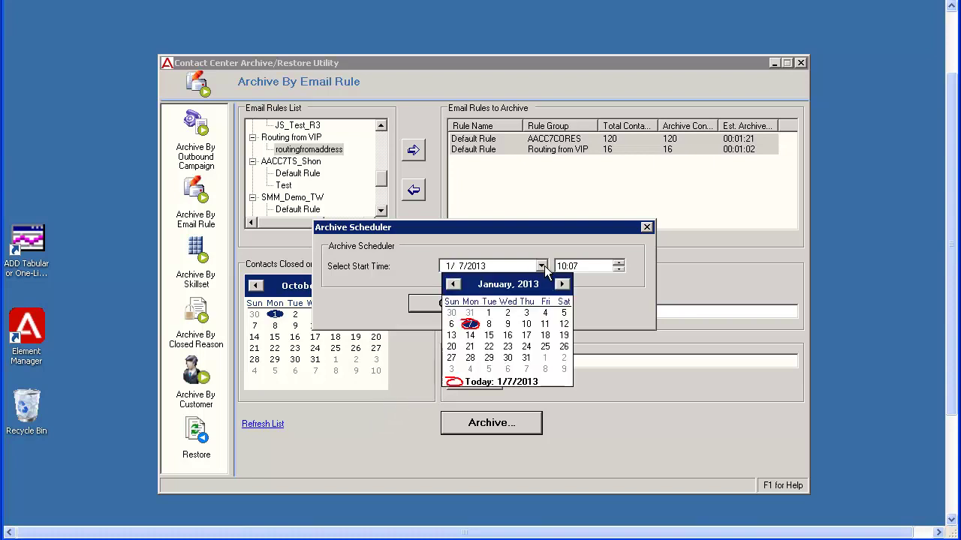
{"action": "left_click", "coordinate": [489, 324]}
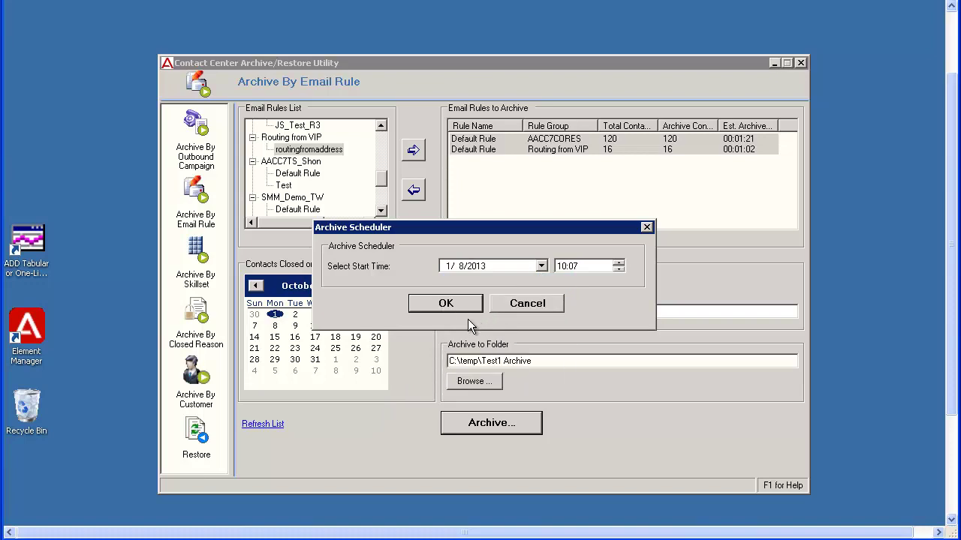
{"action": "left_click", "coordinate": [424, 305]}
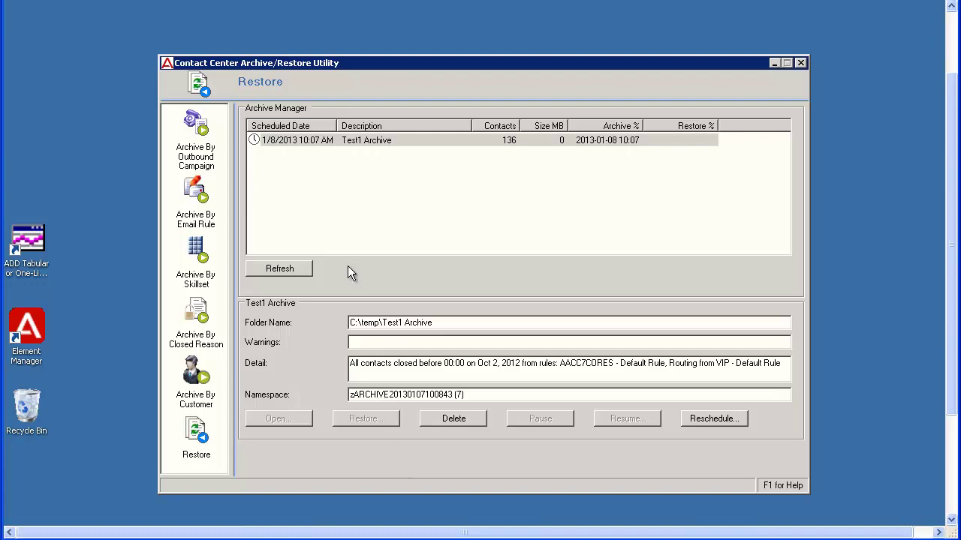
Step: Reschedule the Test1 Archive job to start on 1/7/2013 at 10:10, and refresh the archive list to track its progress
{"action": "left_click", "coordinate": [268, 144]}
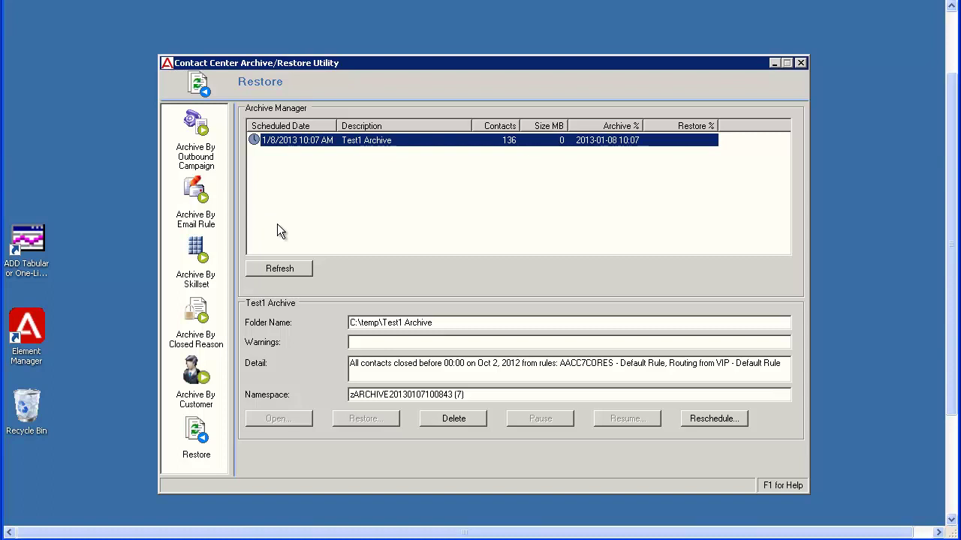
{"action": "left_click", "coordinate": [734, 422]}
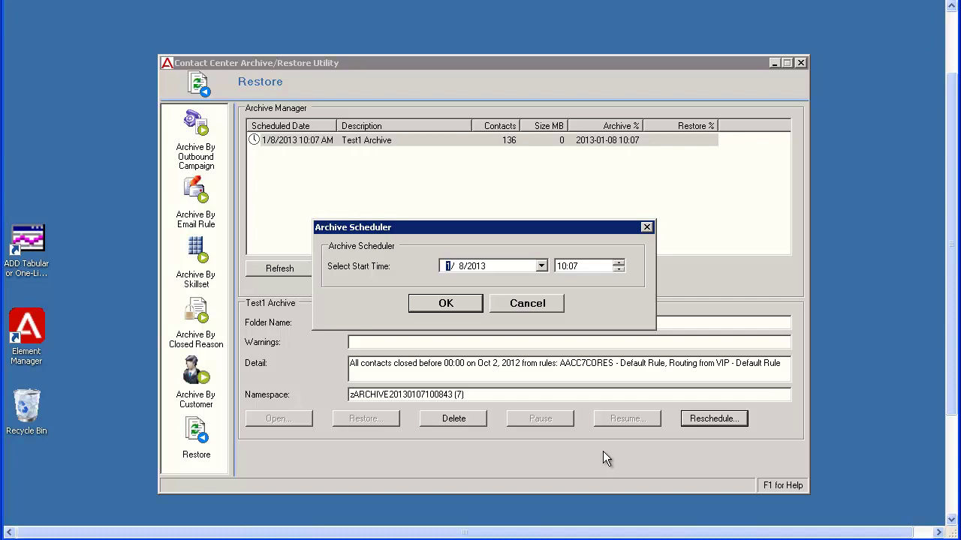
{"action": "left_click", "coordinate": [541, 265]}
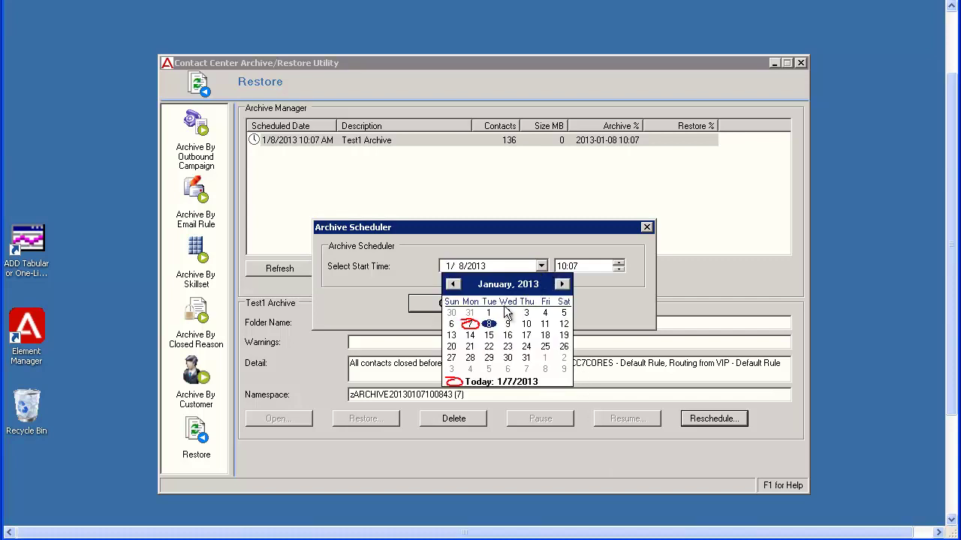
{"action": "left_click", "coordinate": [470, 323]}
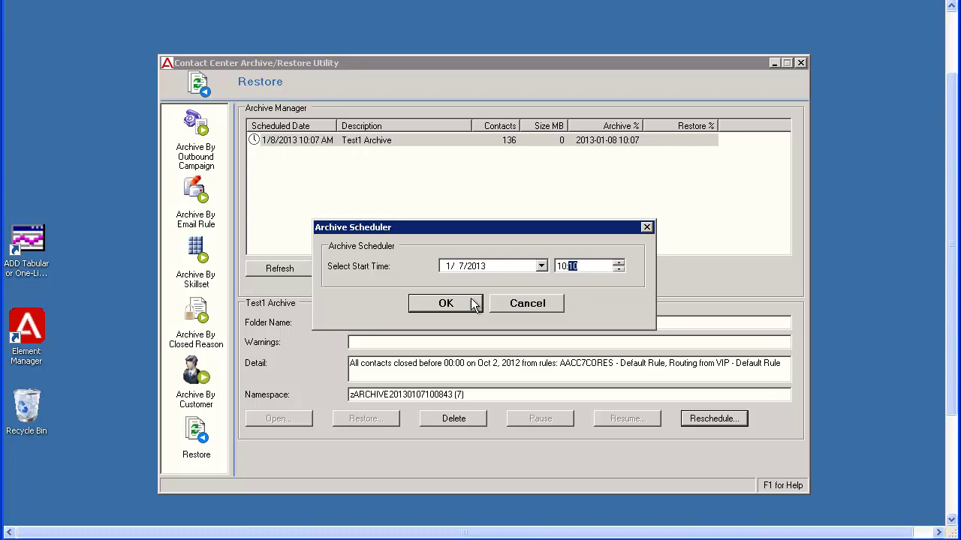
{"action": "left_click", "coordinate": [435, 305]}
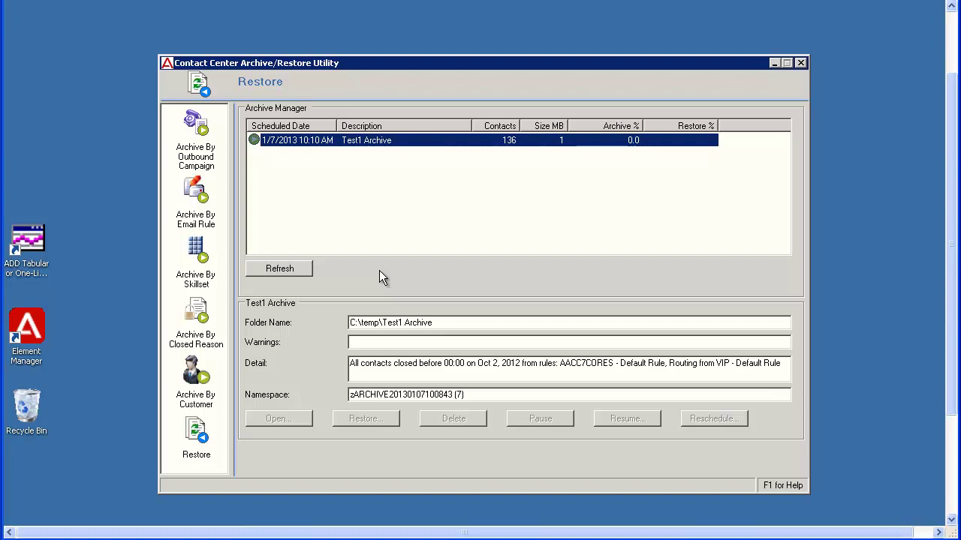
{"action": "left_click", "coordinate": [301, 268]}
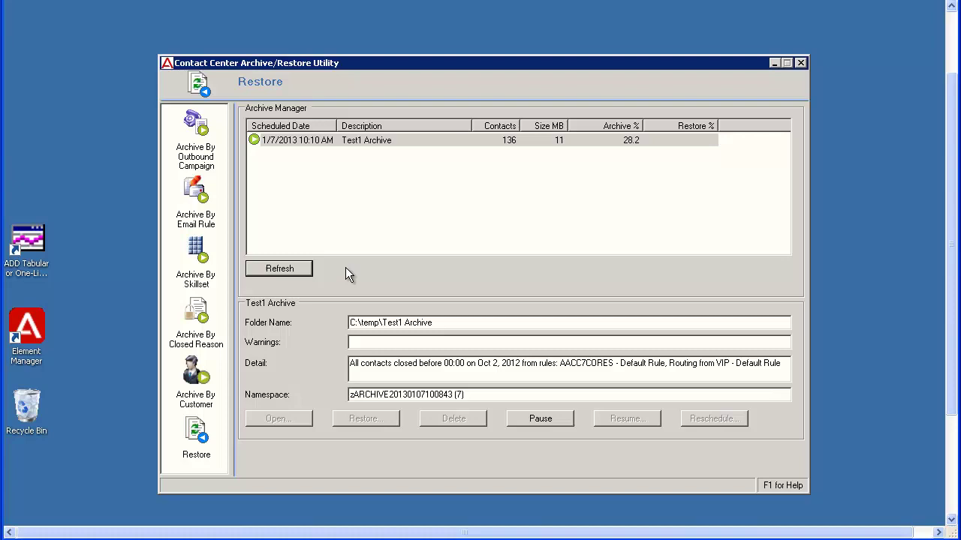
{"action": "left_click", "coordinate": [296, 268]}
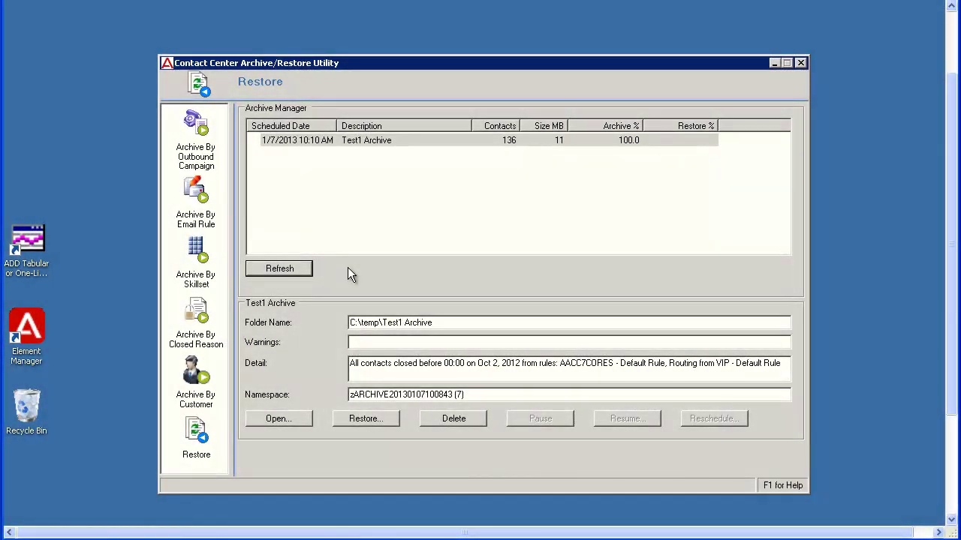
Step: Open the Test1 Archive in the Archive Reader and check which record categories can be searched
{"action": "left_click", "coordinate": [299, 143]}
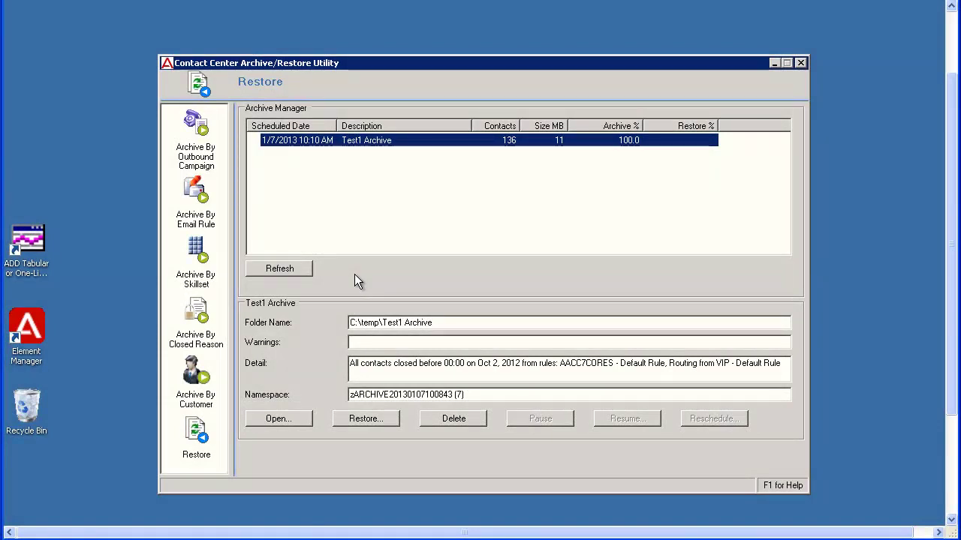
{"action": "left_click", "coordinate": [276, 419]}
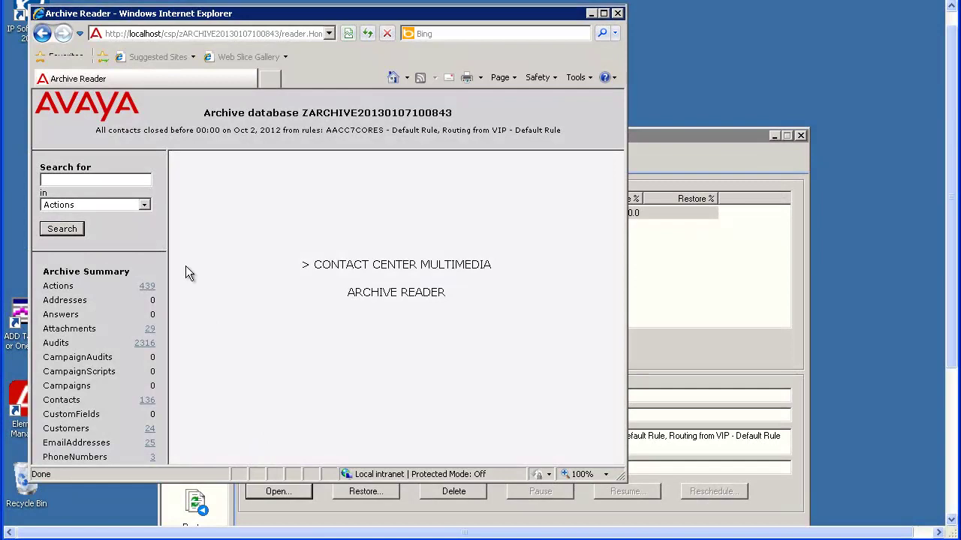
{"action": "left_click", "coordinate": [144, 204]}
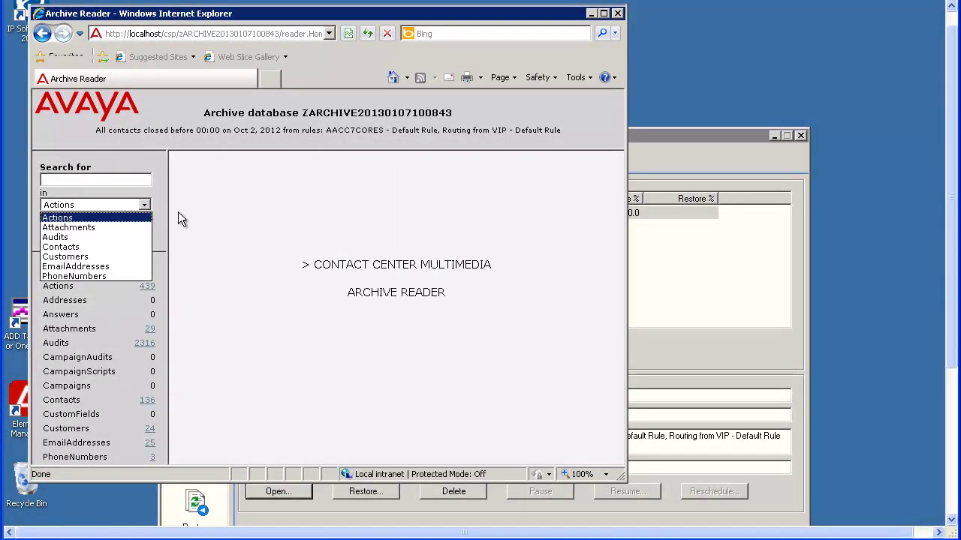
{"action": "left_click", "coordinate": [178, 212]}
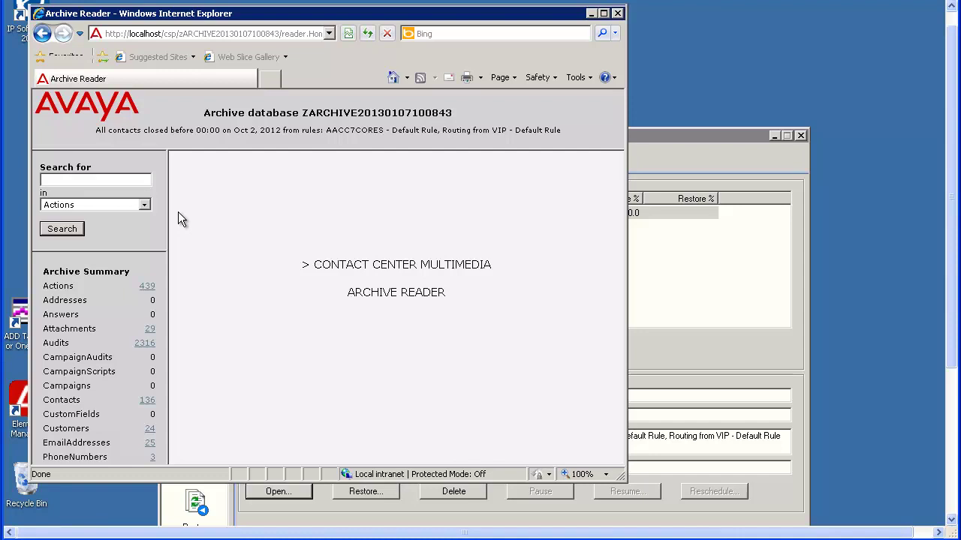
Step: Examine the details and attachments of the first archived contact, return to the contacts list and close the Archive Reader
{"action": "left_click", "coordinate": [147, 401]}
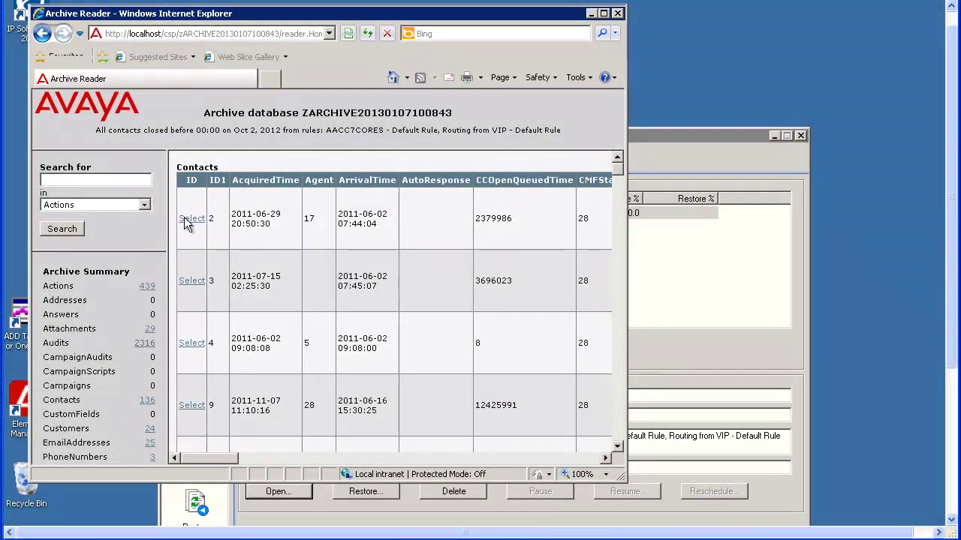
{"action": "left_click", "coordinate": [188, 219]}
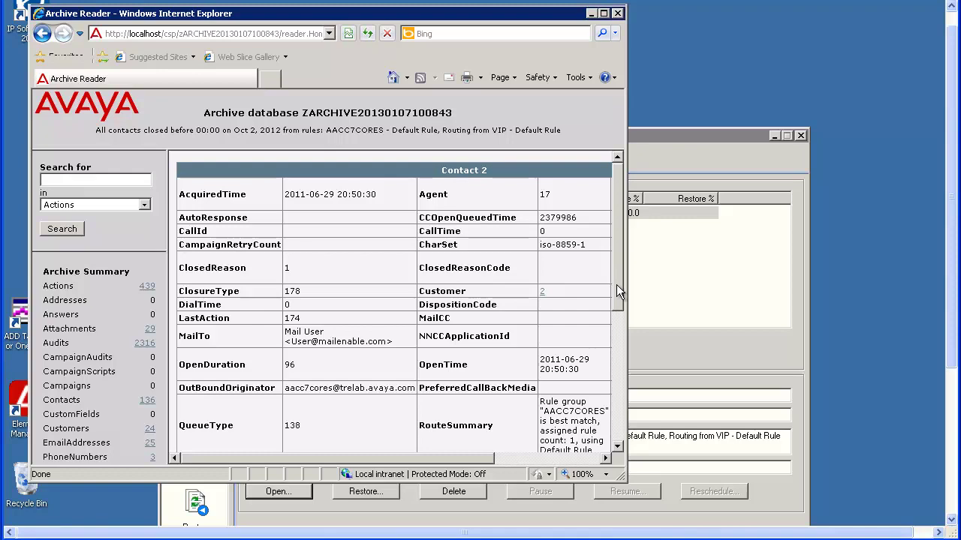
{"action": "left_click_drag", "start_coordinate": [617, 291], "coordinate": [617, 428]}
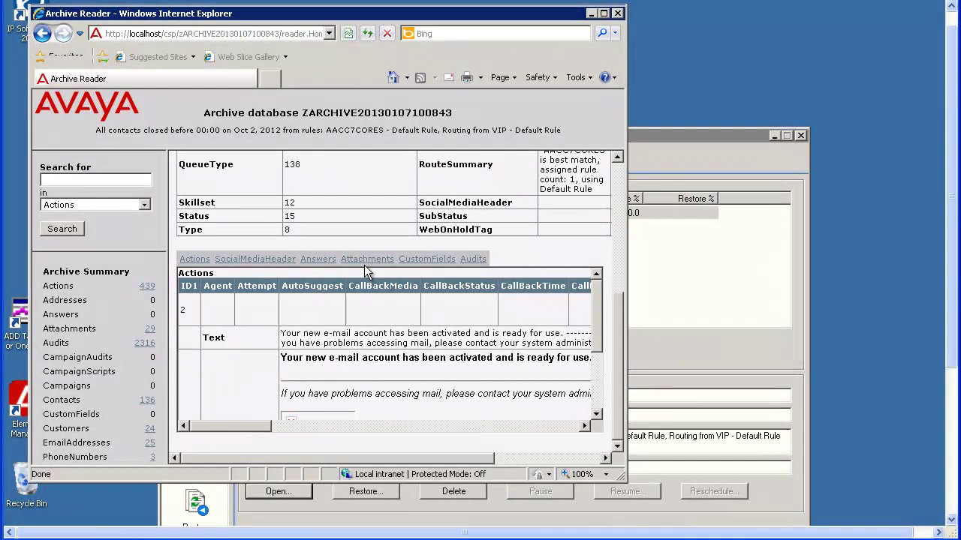
{"action": "left_click", "coordinate": [366, 262]}
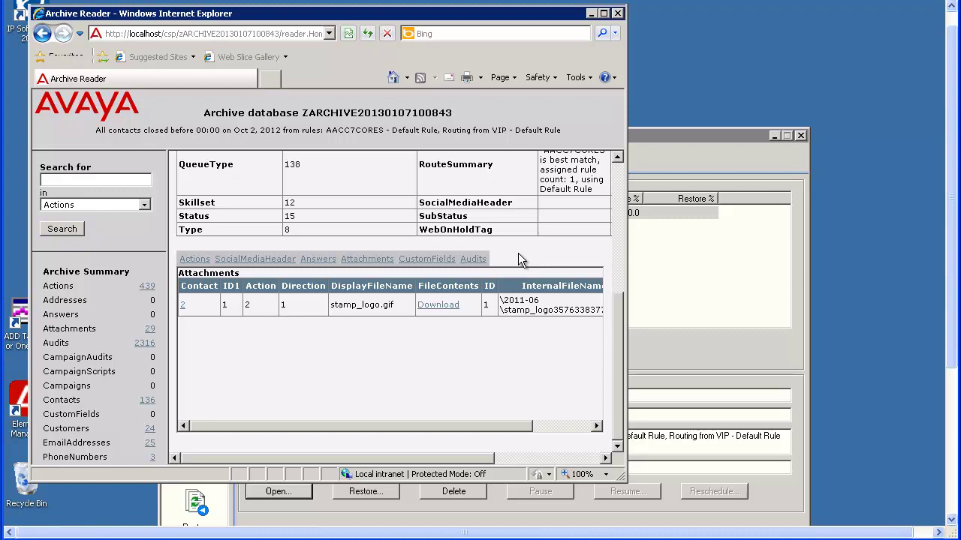
{"action": "left_click", "coordinate": [41, 36]}
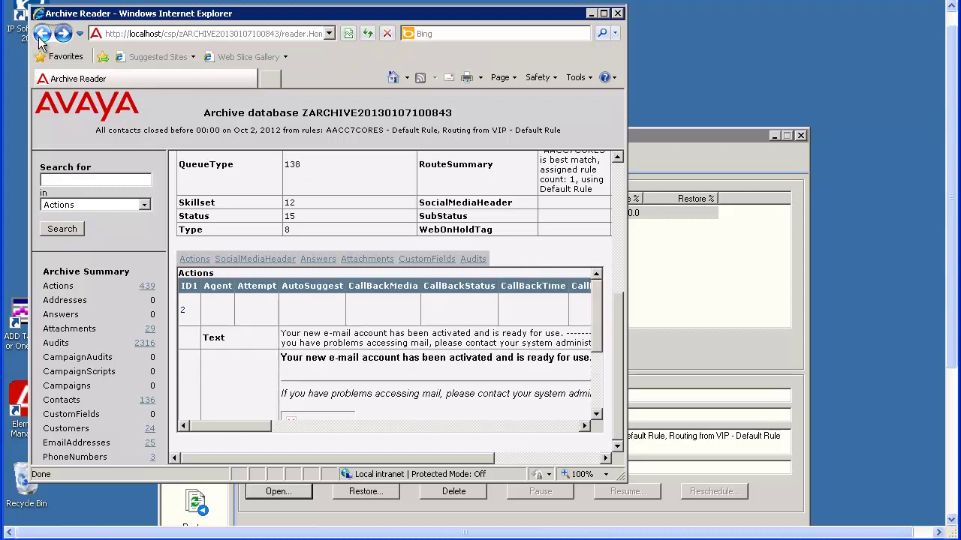
{"action": "left_click", "coordinate": [41, 35]}
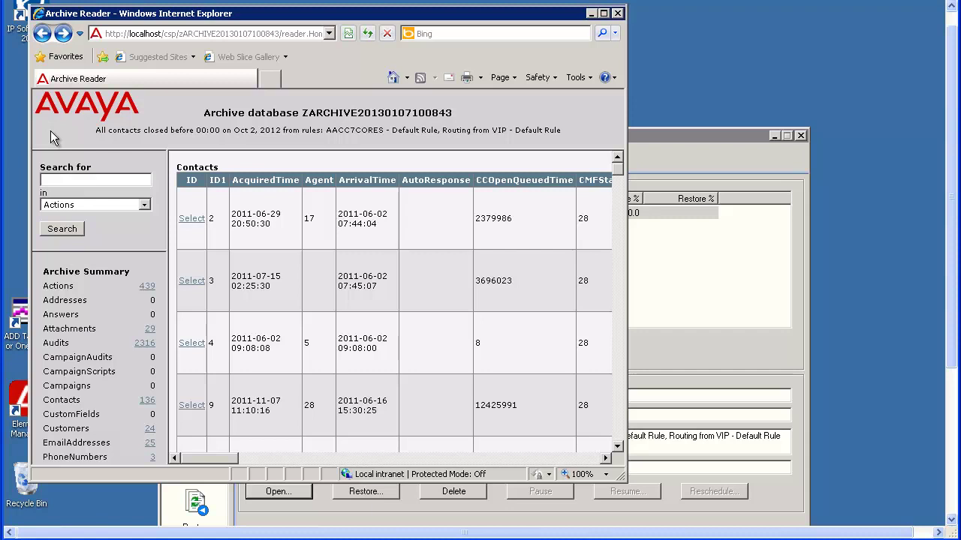
{"action": "left_click", "coordinate": [617, 13]}
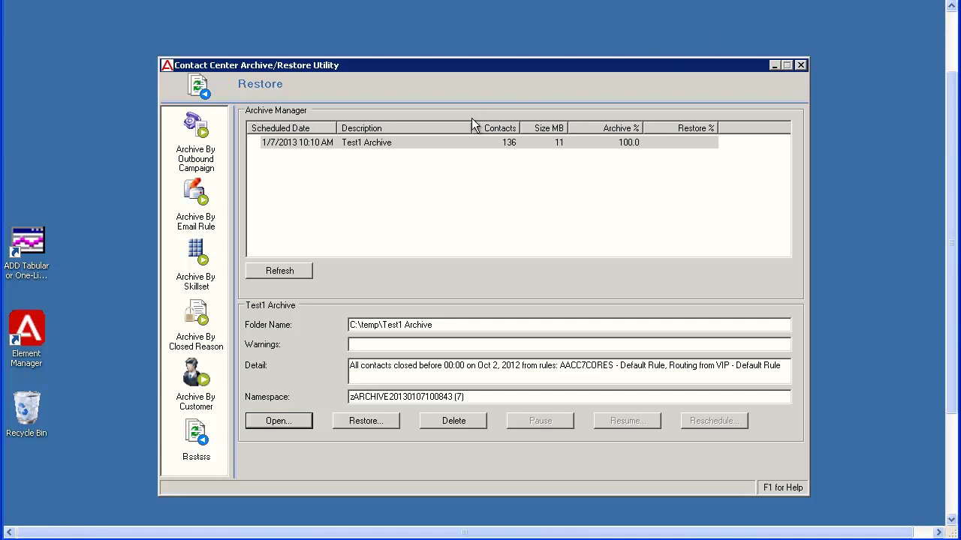
Step: Schedule a restore of the Test1 Archive to start on 1/7/2013 at 10:15, and refresh the archive list
{"action": "left_click", "coordinate": [419, 144]}
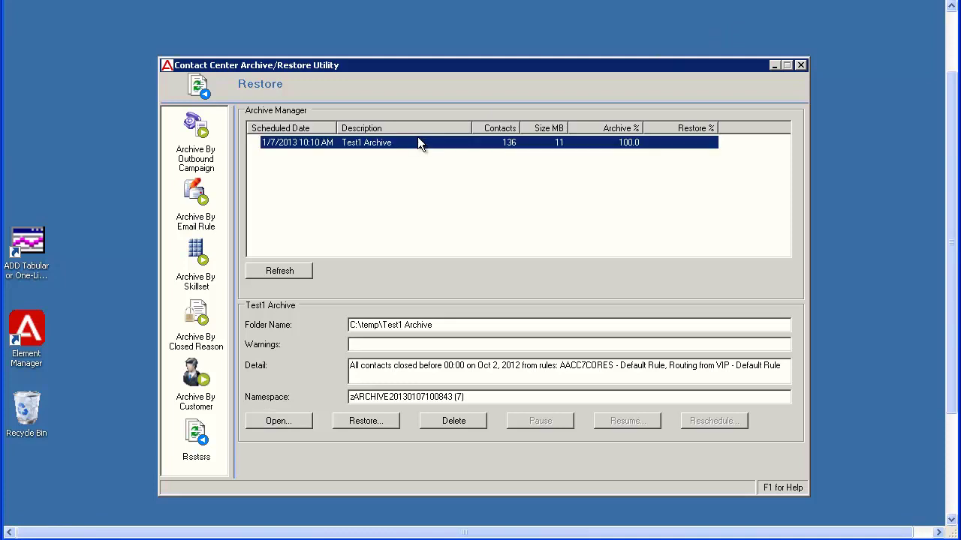
{"action": "left_click", "coordinate": [362, 420]}
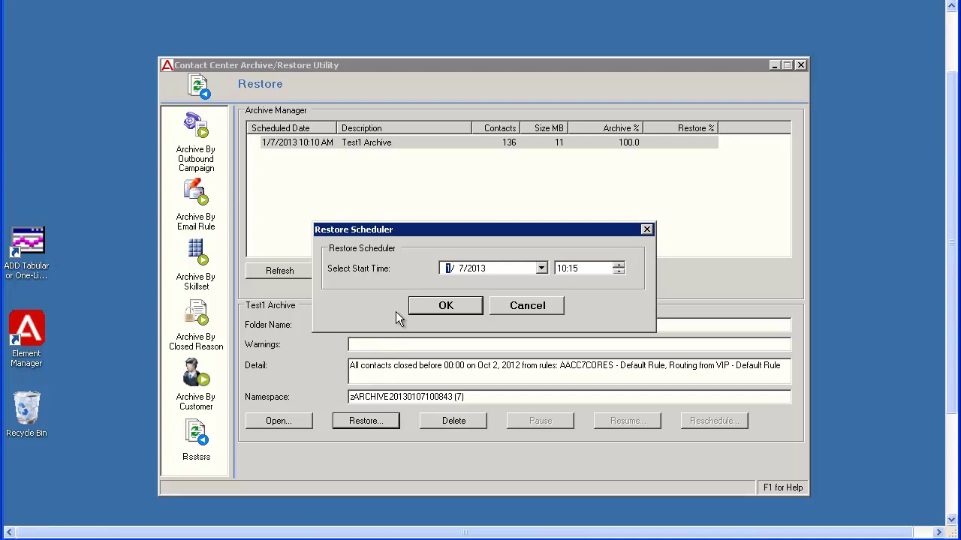
{"action": "left_click", "coordinate": [416, 305]}
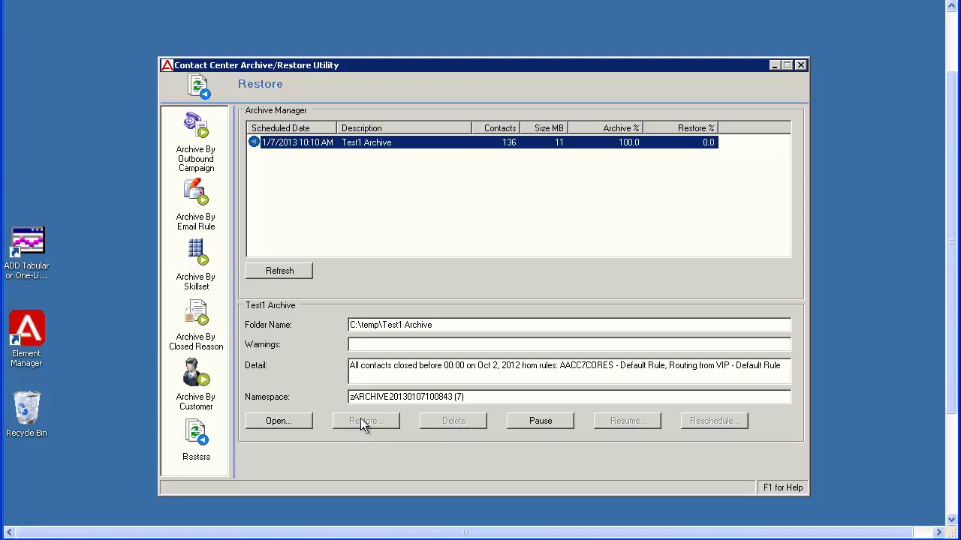
{"action": "left_click", "coordinate": [297, 274]}
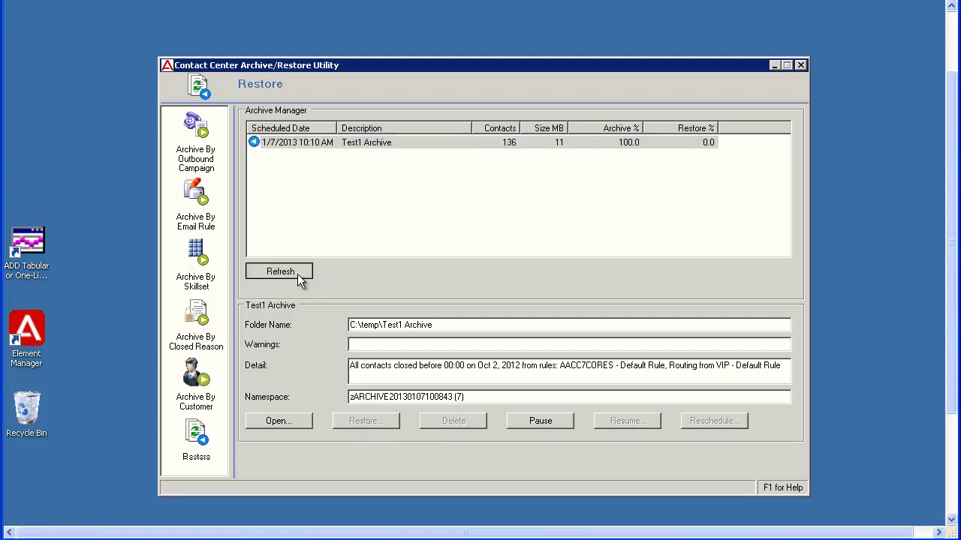